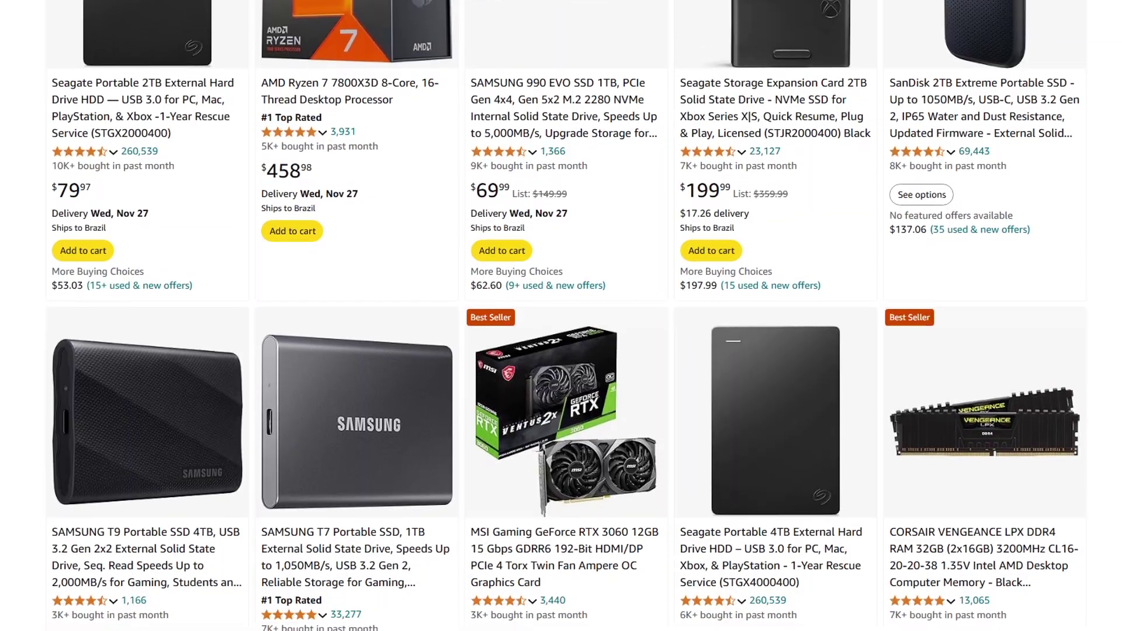
Expand the Cemu 2.5 release Assets and download cemu-2.5-windows-x64.zip
scroll(561, 315, down, 5)
scroll(561, 316, down, 5)
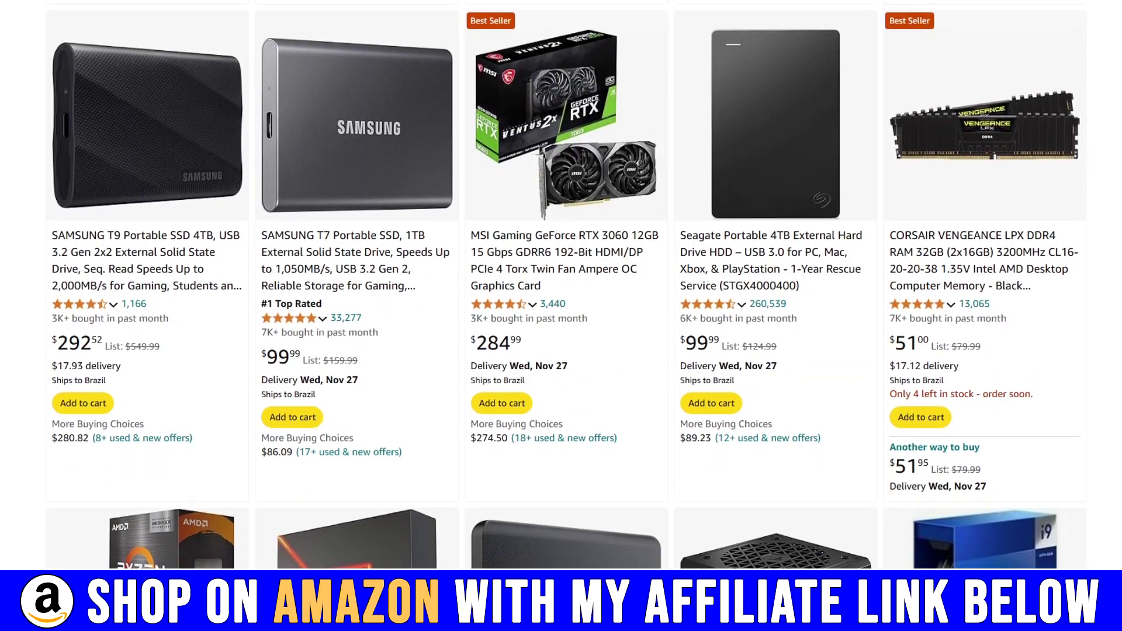
scroll(561, 316, down, 5)
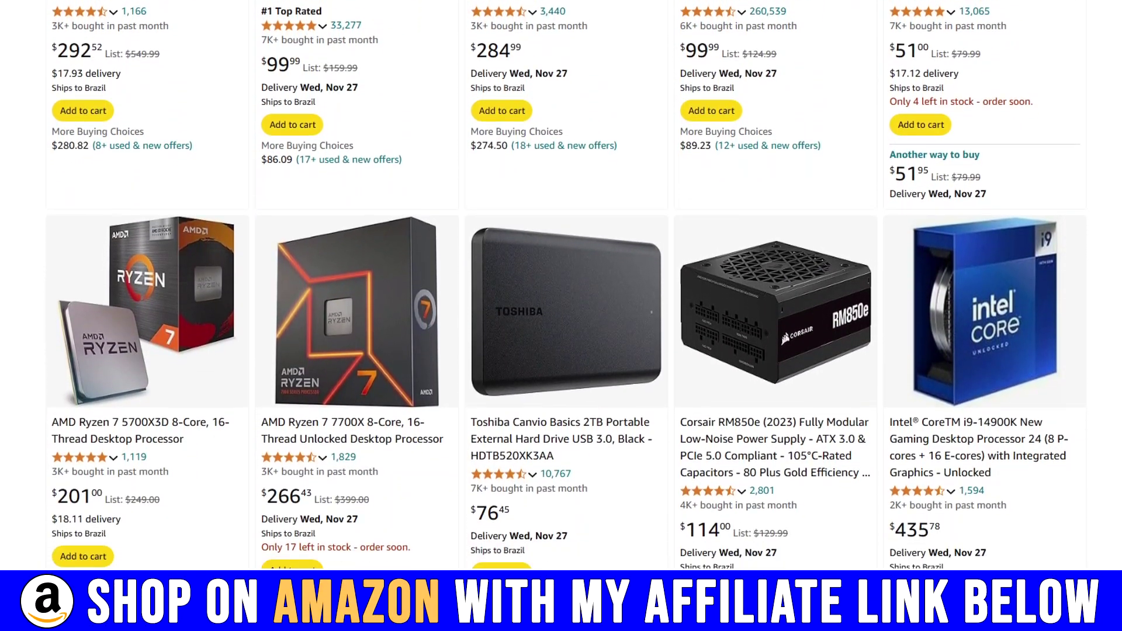
scroll(562, 316, down, 5)
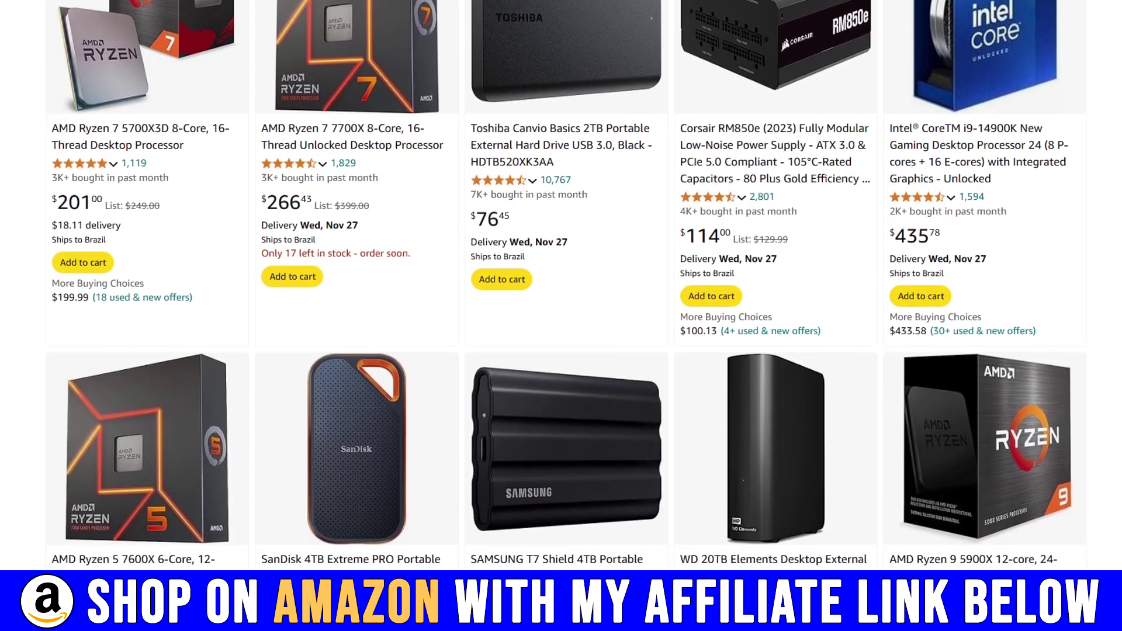
scroll(561, 316, down, 5)
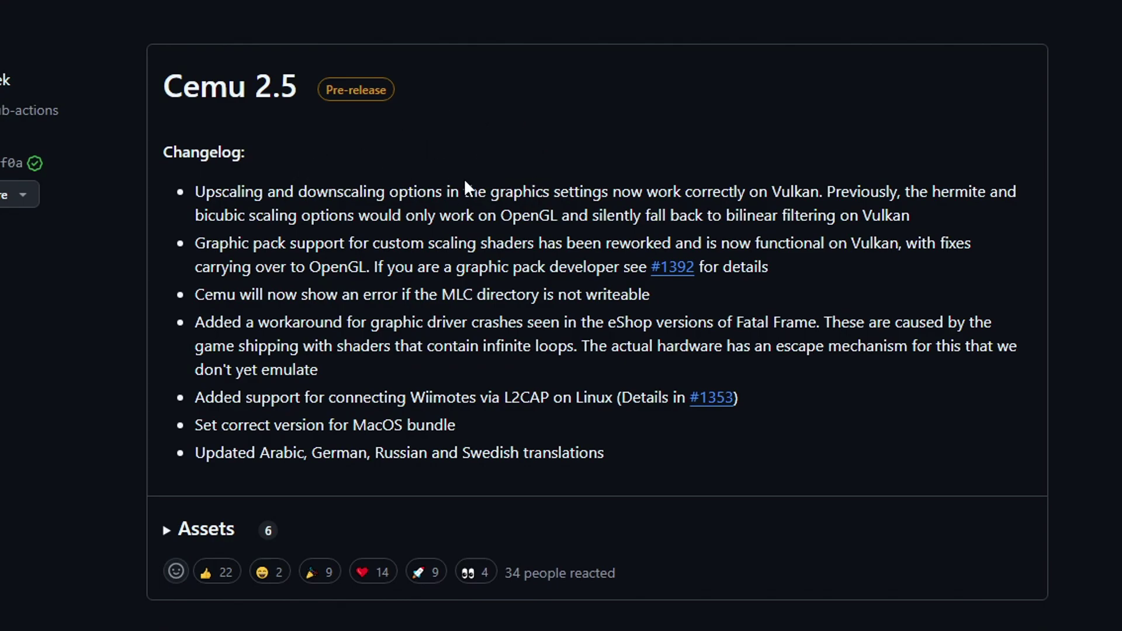
click(167, 531)
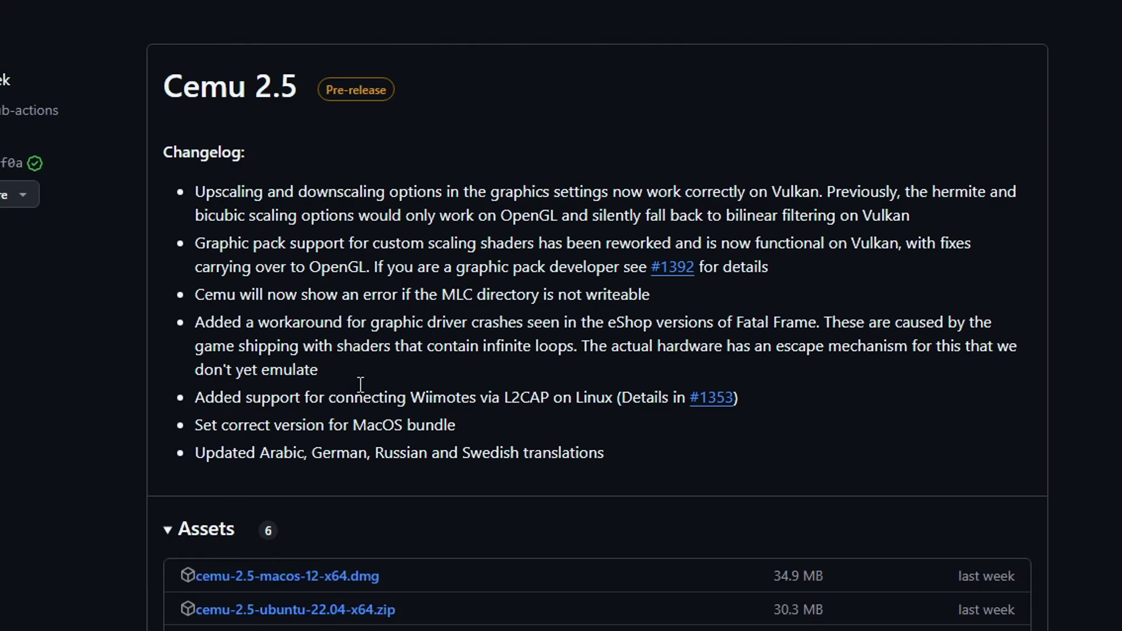
scroll(388, 363, down, 3)
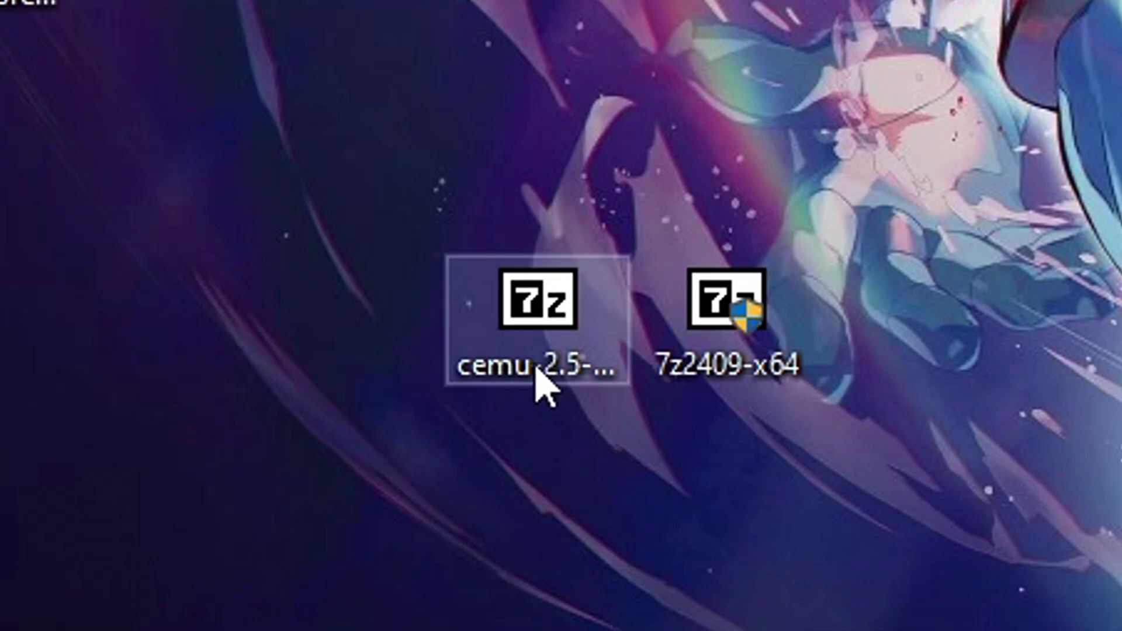
click(535, 377)
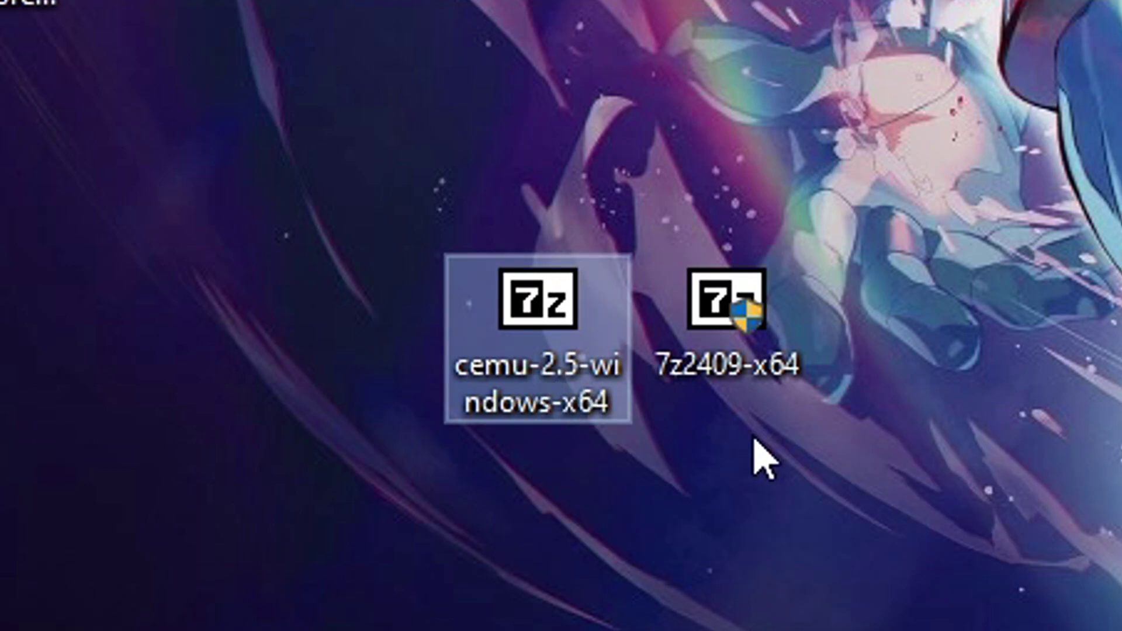
Run the 7z2409-x64 installer, install 7-Zip into C:\Program Files\7-Zip\, and close Setup
click(758, 458)
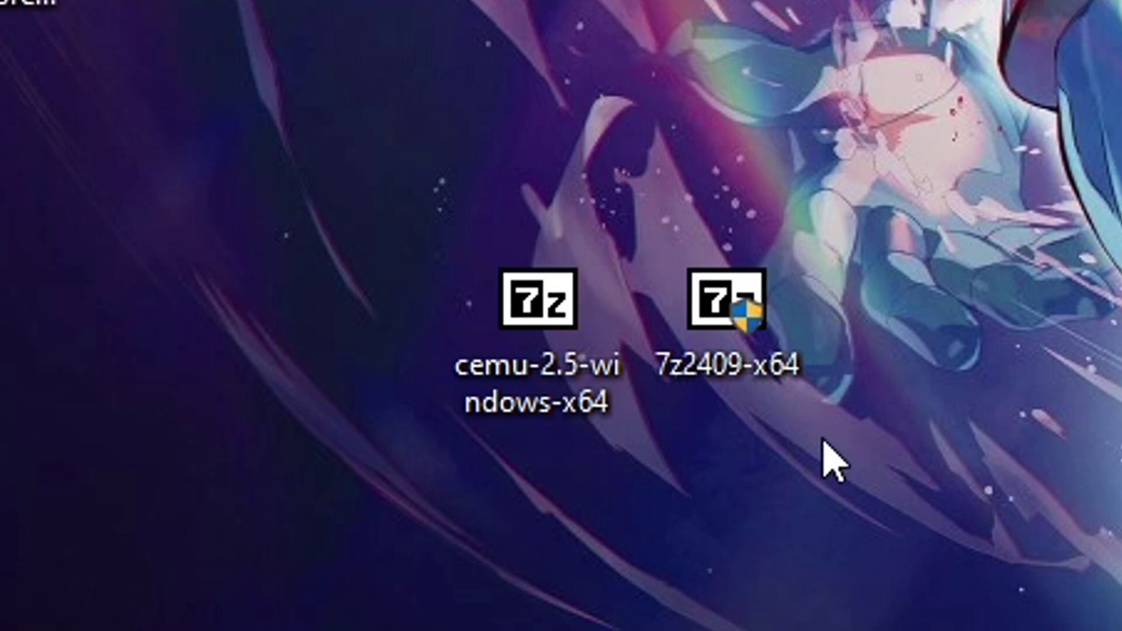
click(725, 366)
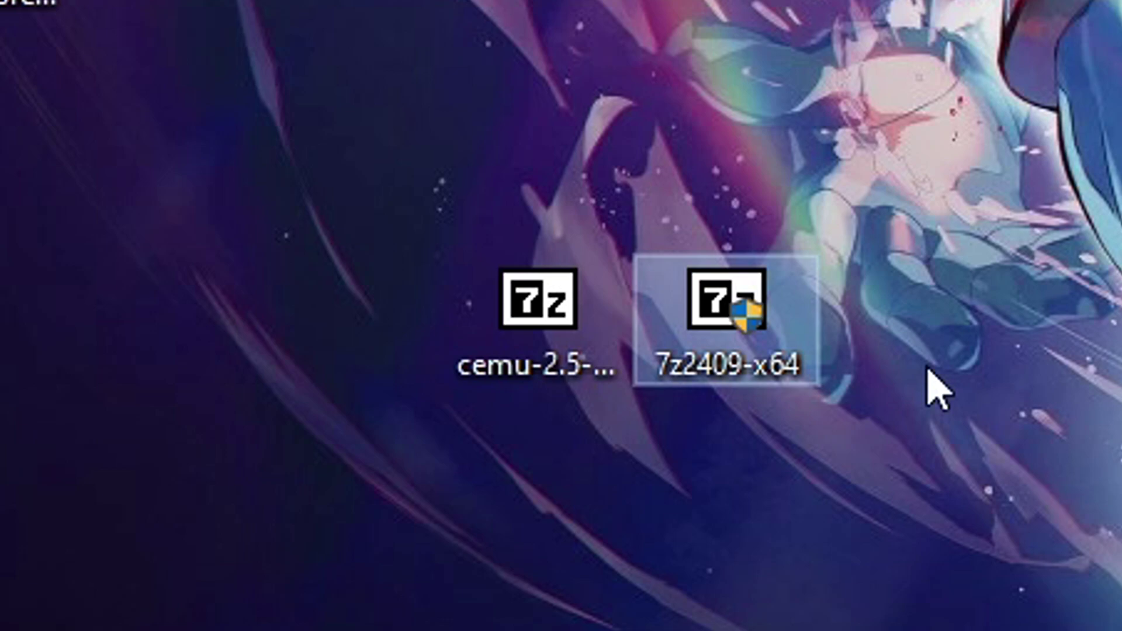
click(906, 376)
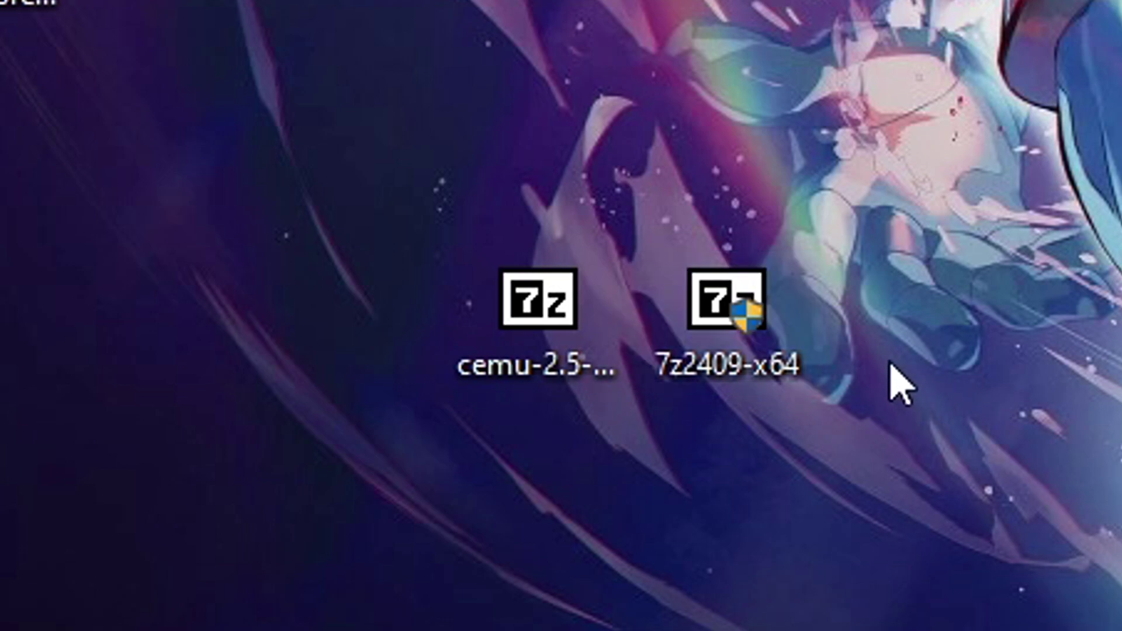
click(738, 380)
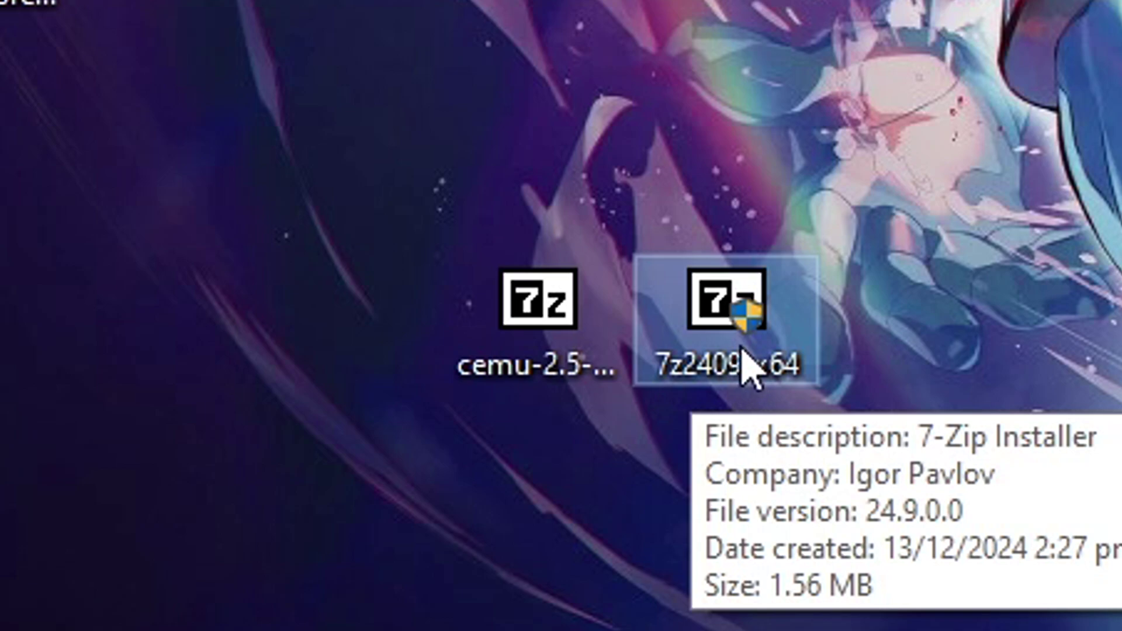
double_click(742, 349)
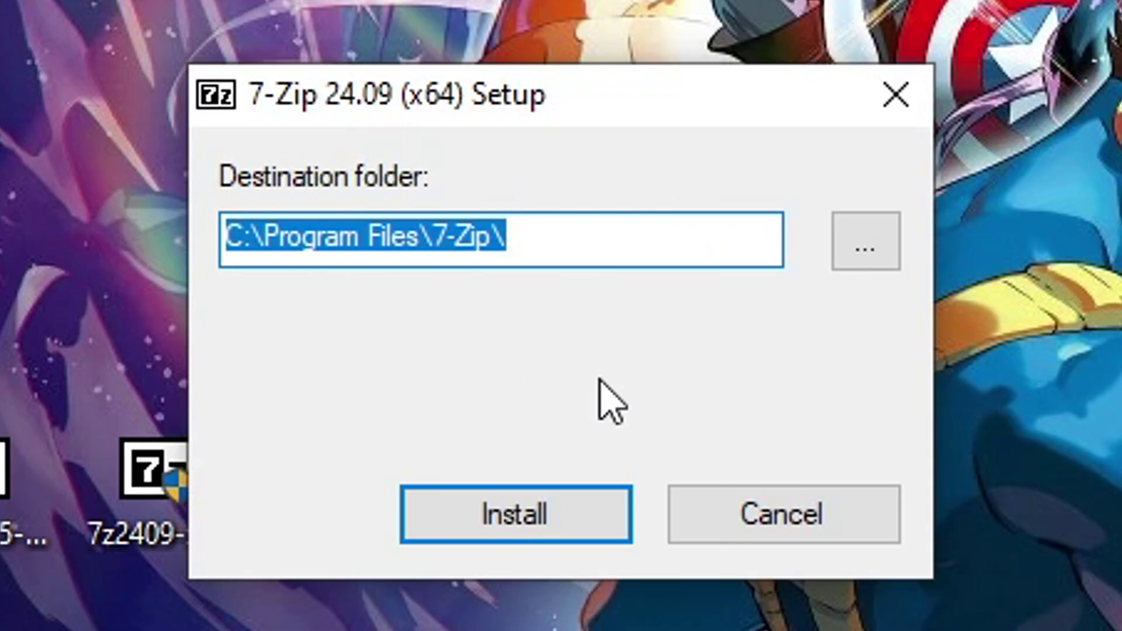
click(532, 528)
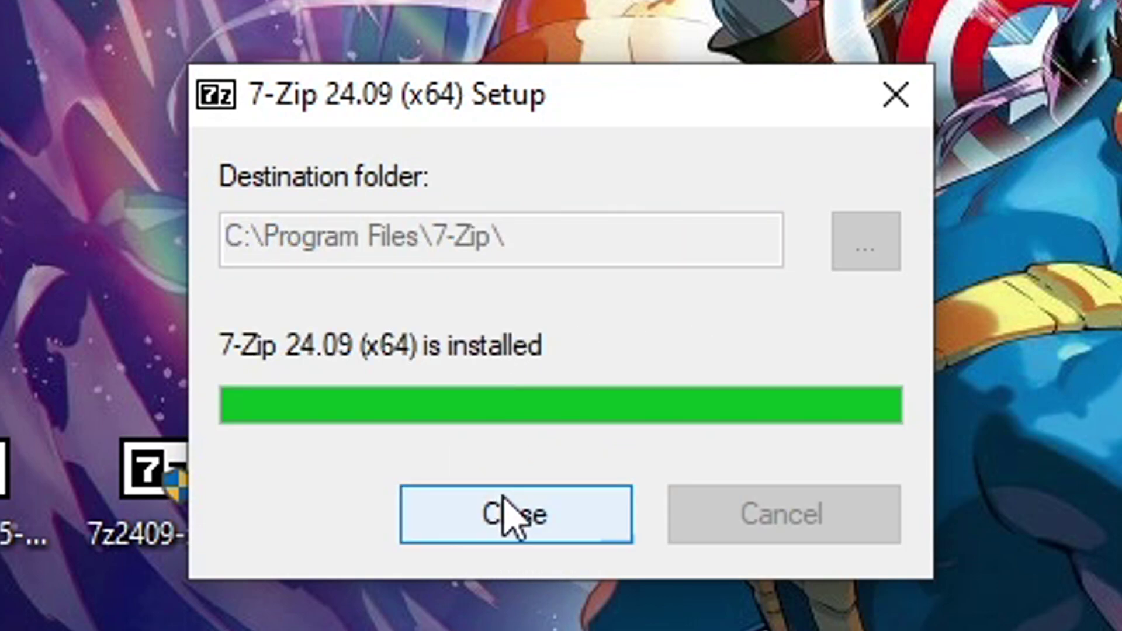
click(549, 527)
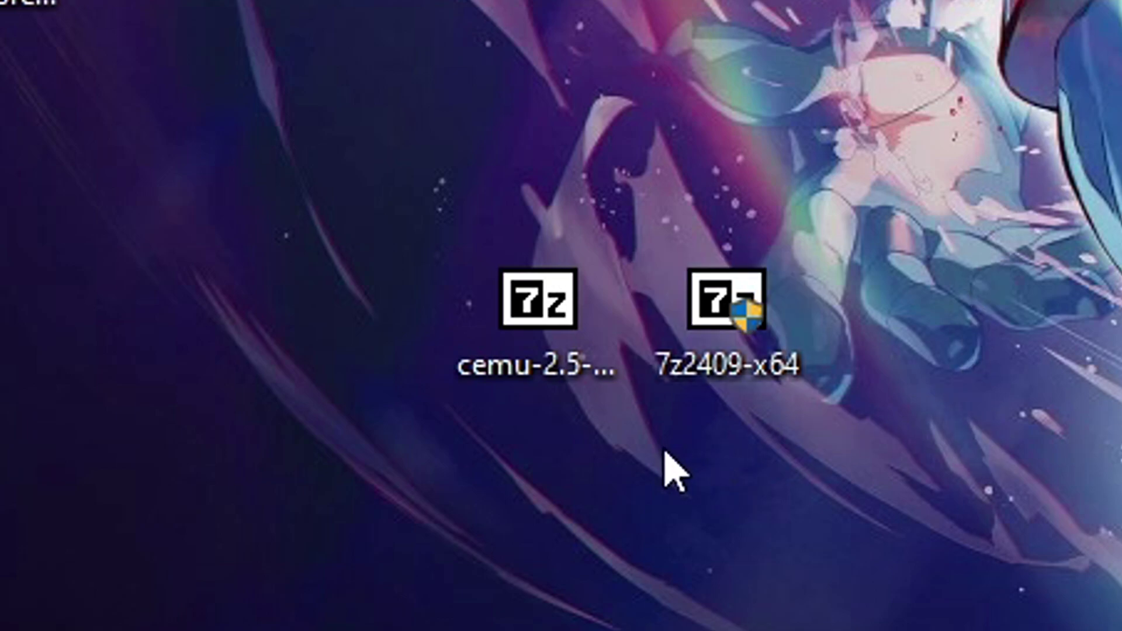
Extract cemu-2.5-windows-x64.zip with 7-Zip Extract Here and open the resulting Cemu_2.5 folder
click(549, 388)
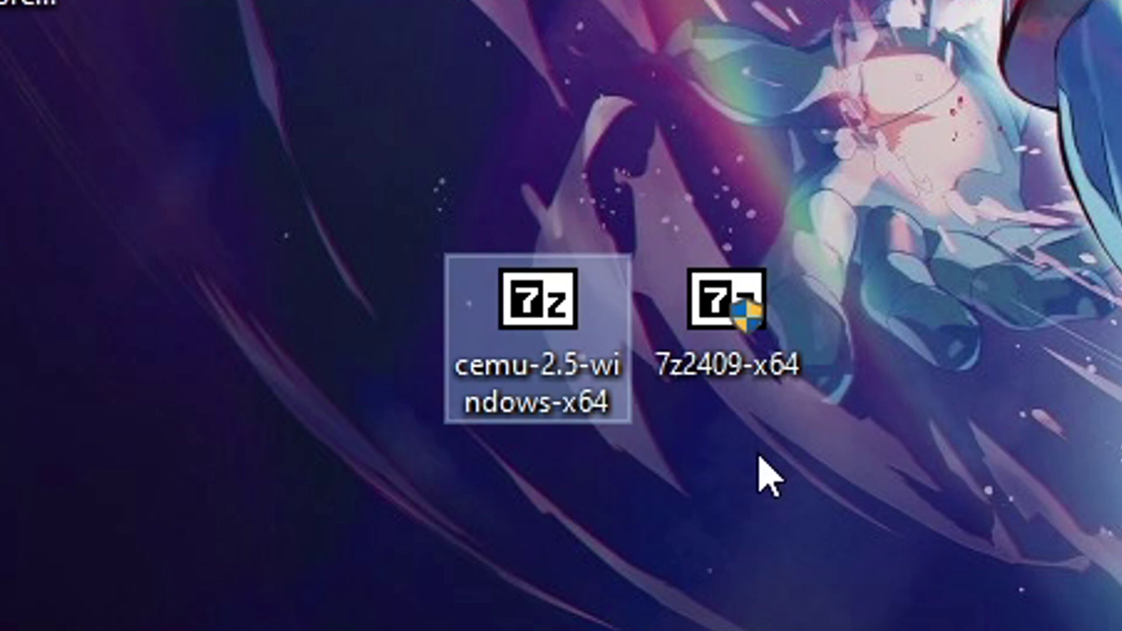
click(588, 543)
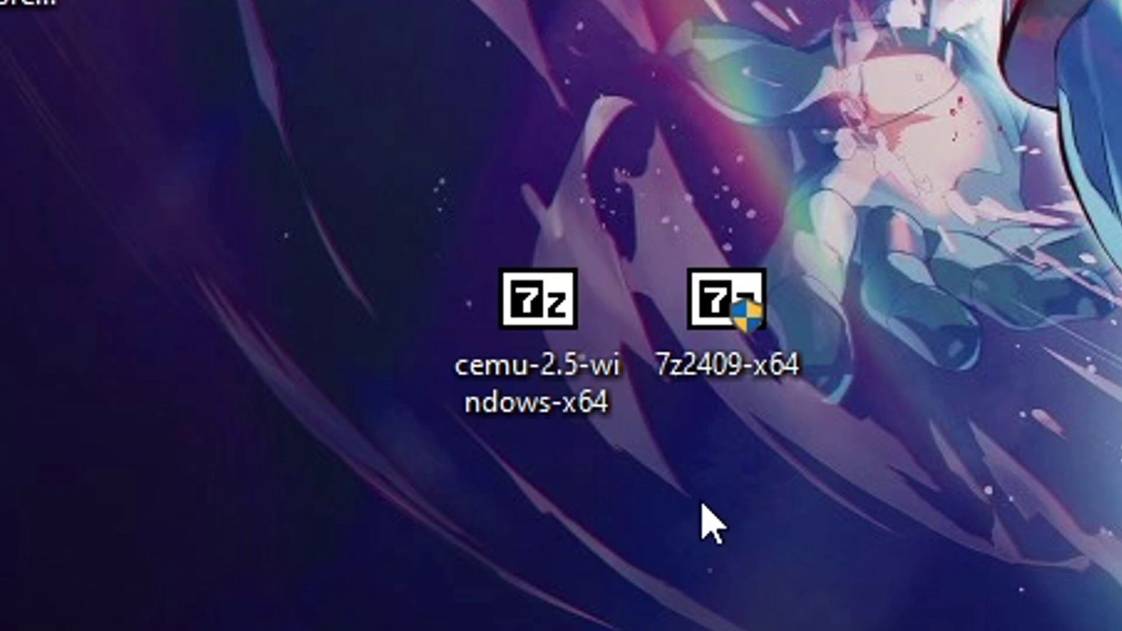
click(558, 404)
mouse_move(572, 374)
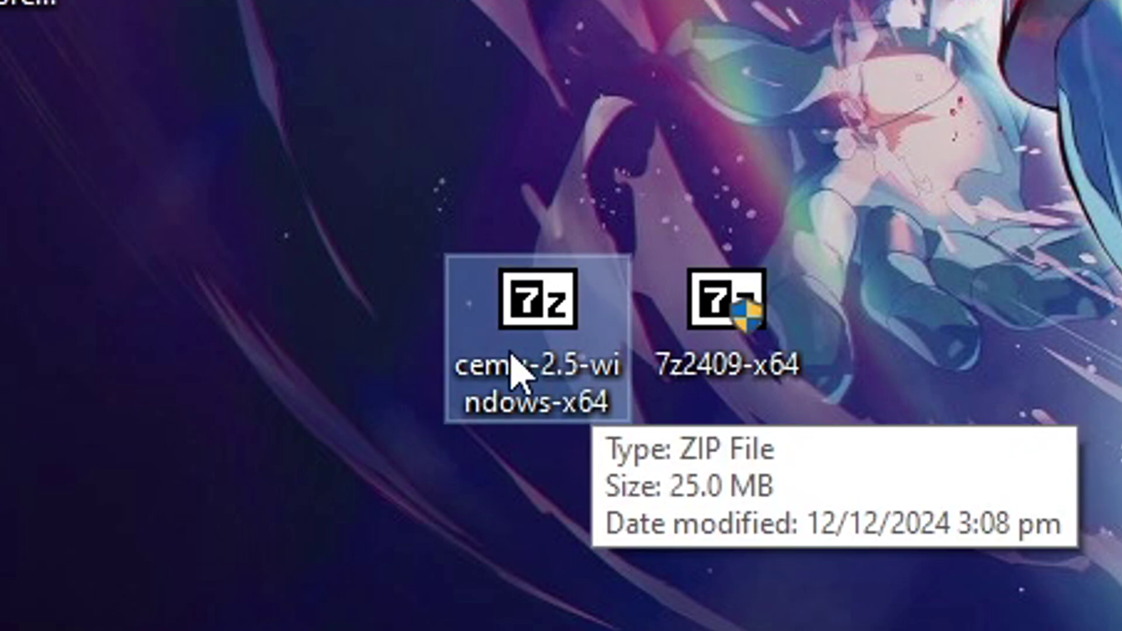
right_click(540, 346)
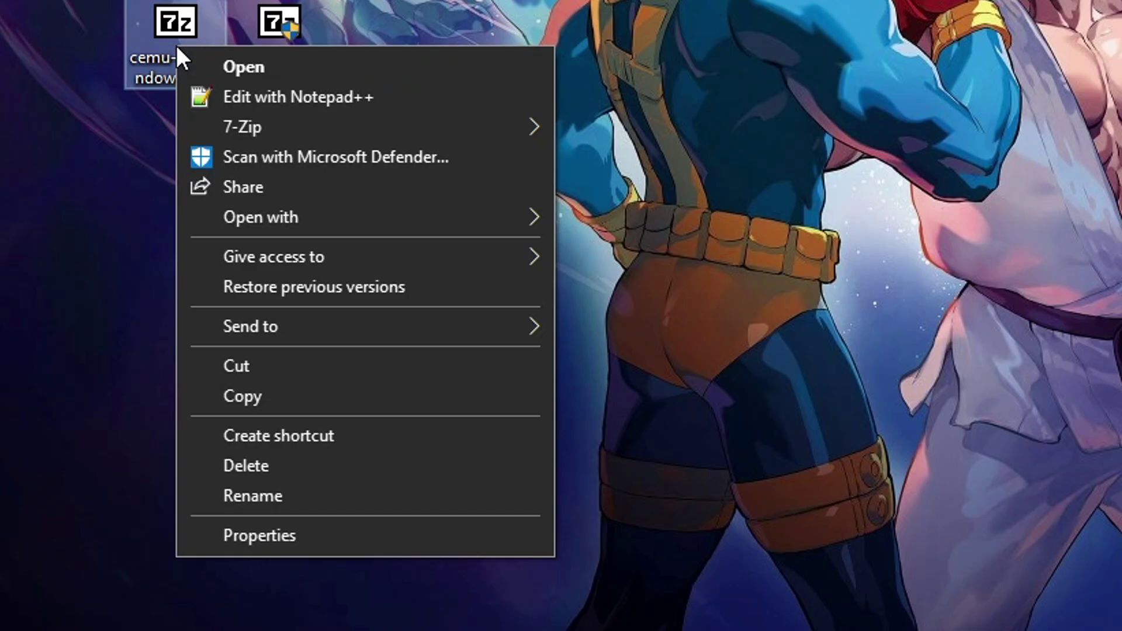
mouse_move(247, 127)
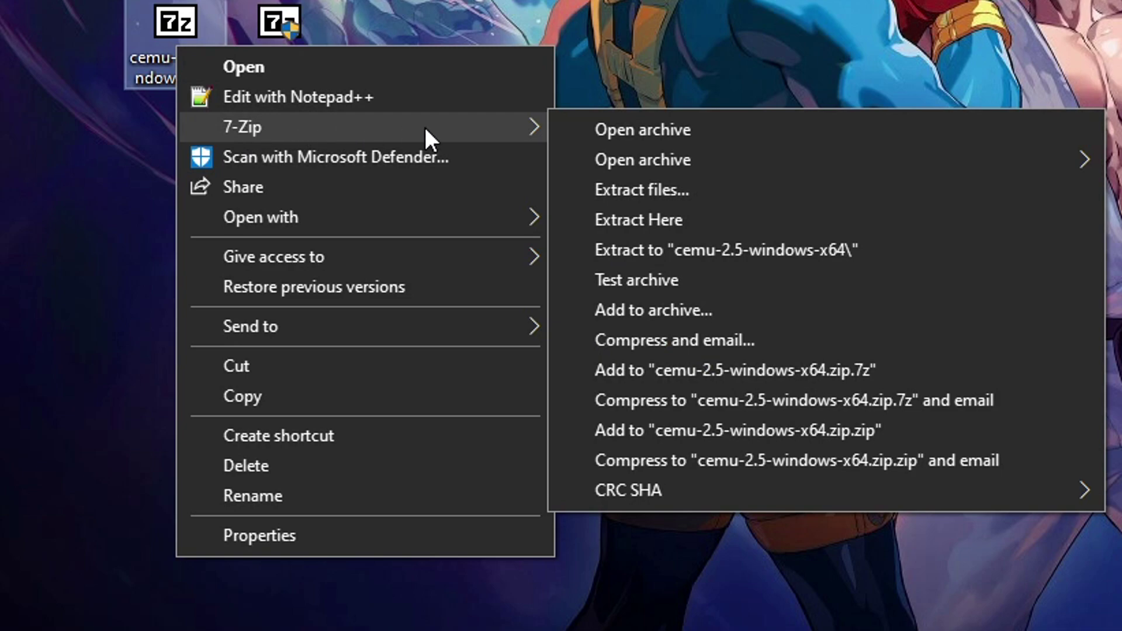
click(634, 219)
click(155, 164)
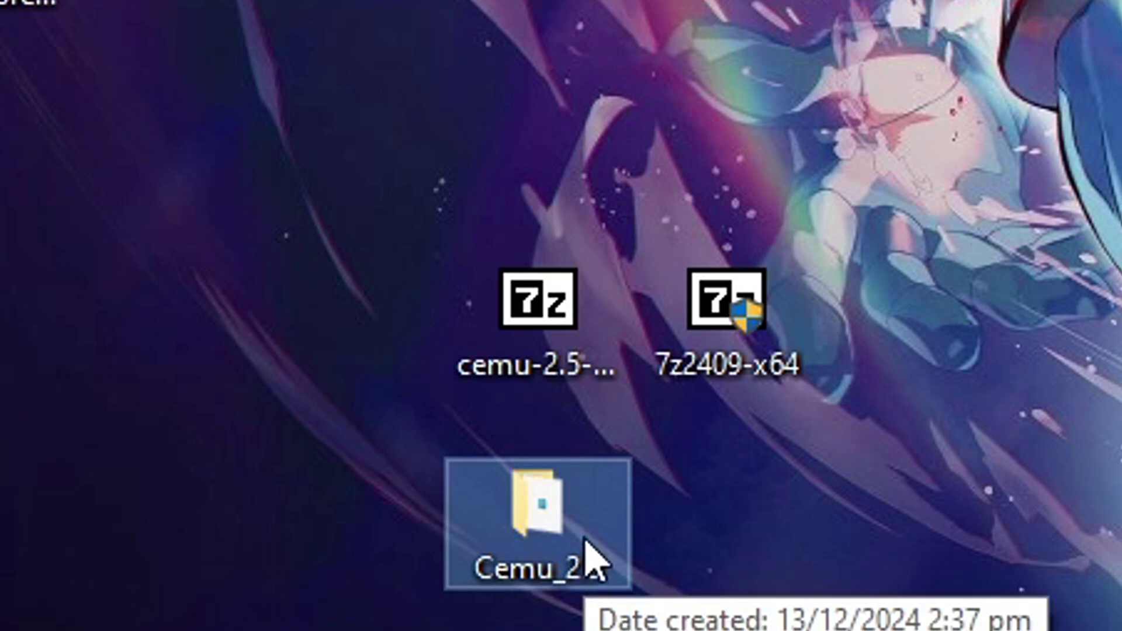
double_click(586, 542)
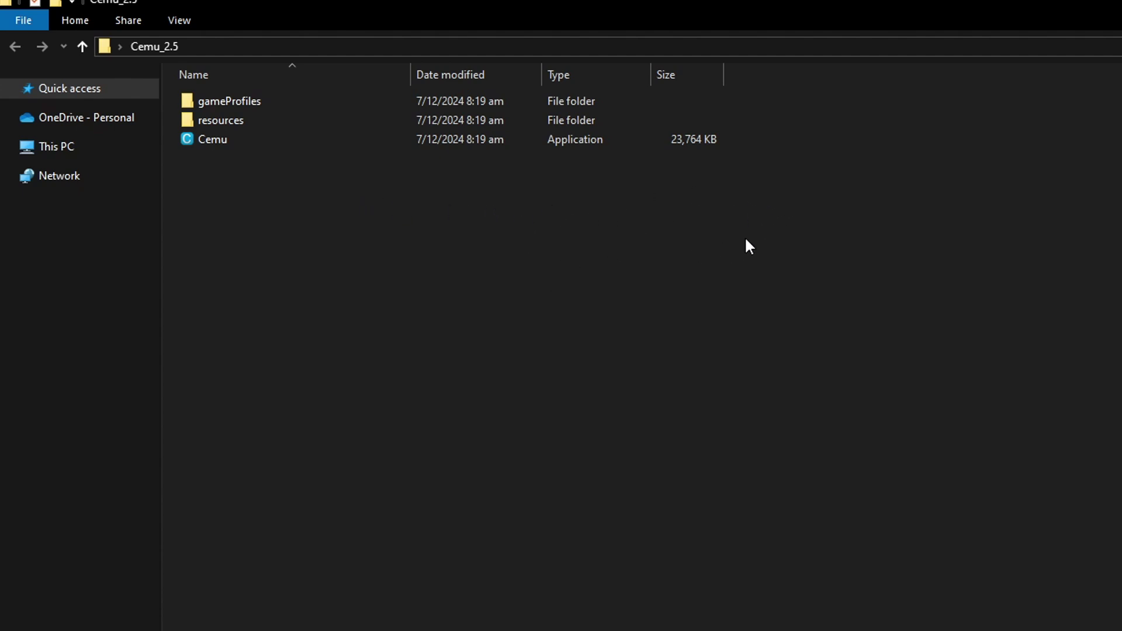
Create a new folder named 'portable' in Cemu_2.5 and select Cemu.exe
right_click(511, 255)
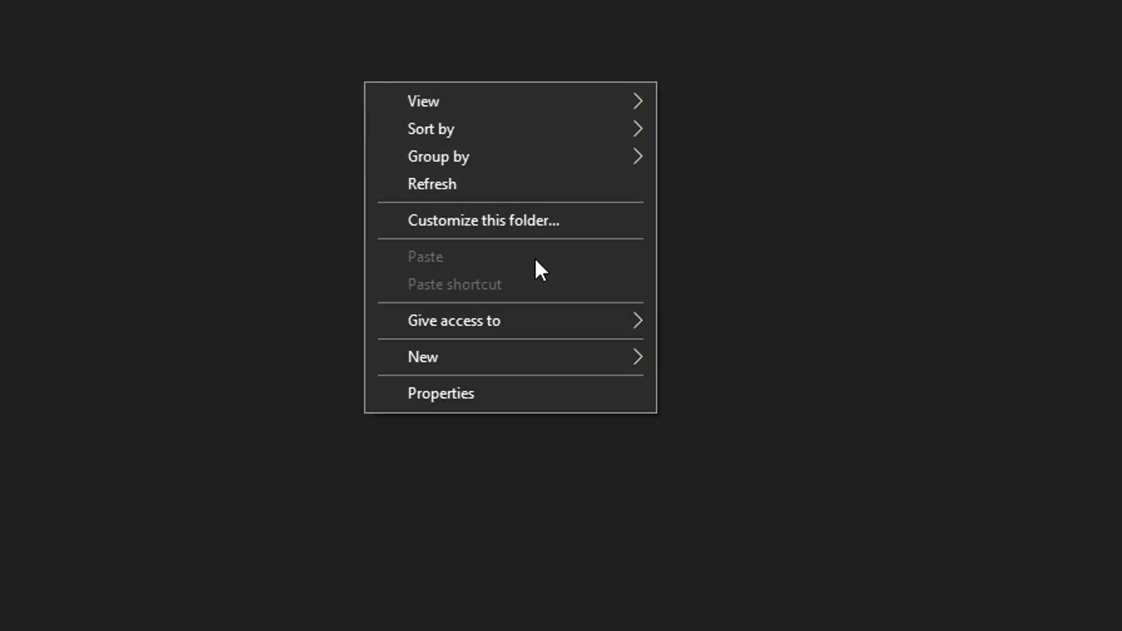
mouse_move(483, 358)
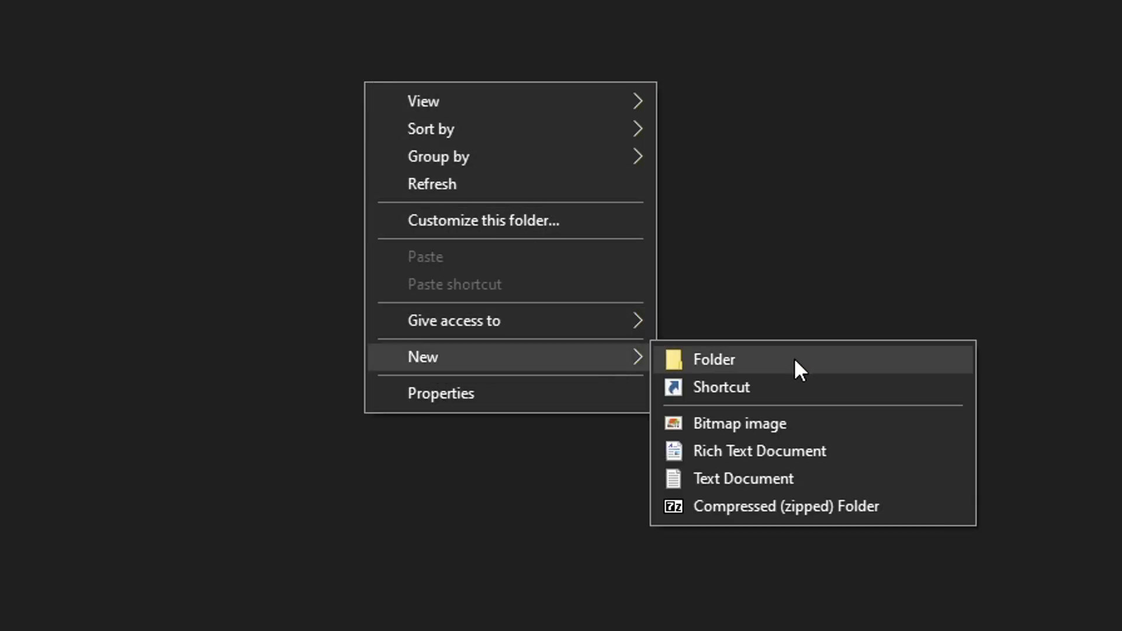
click(717, 366)
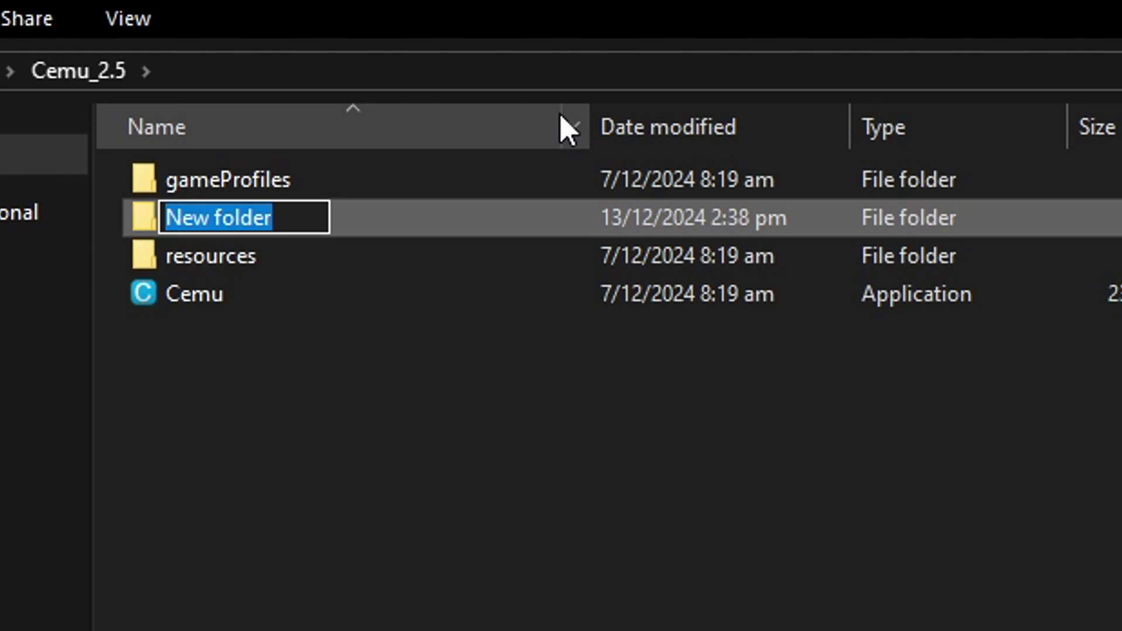
text(portable)
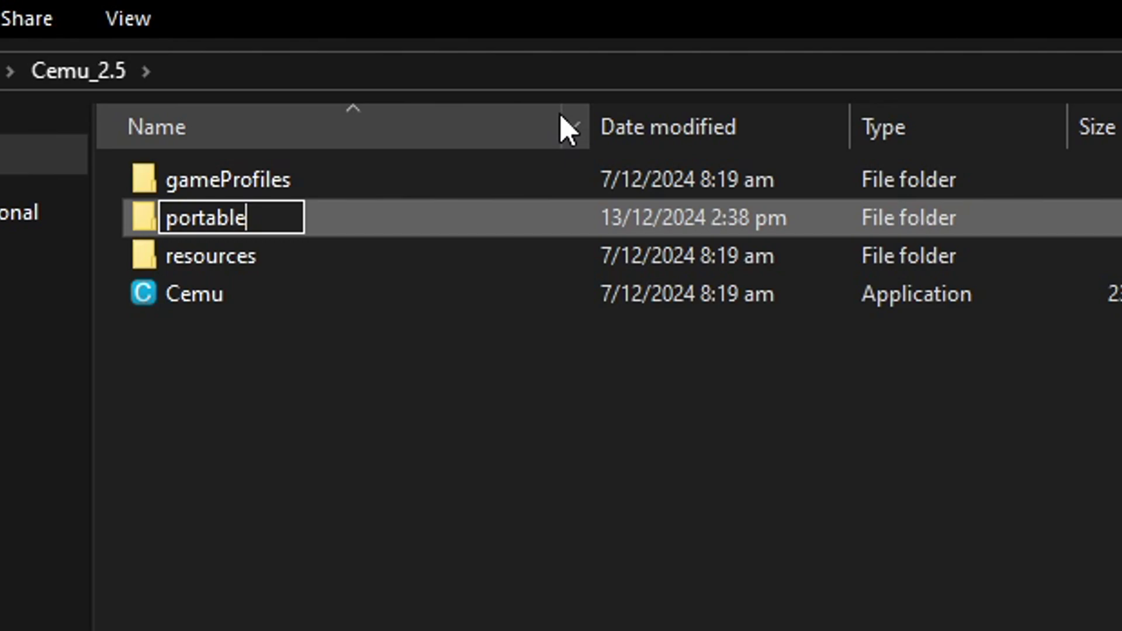
key(Return)
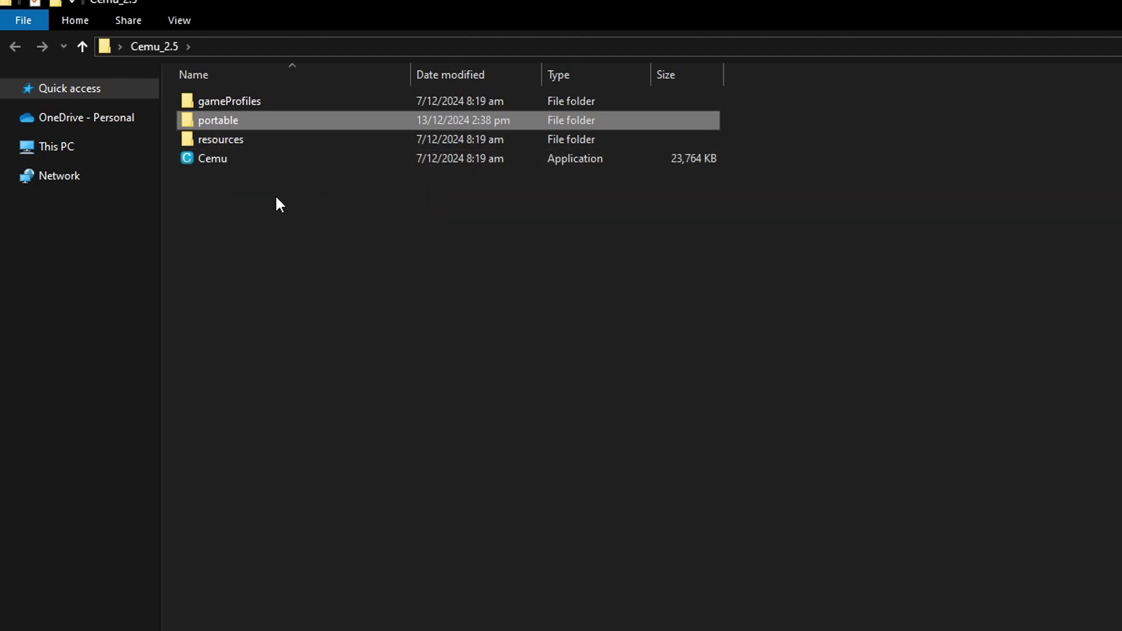
click(380, 198)
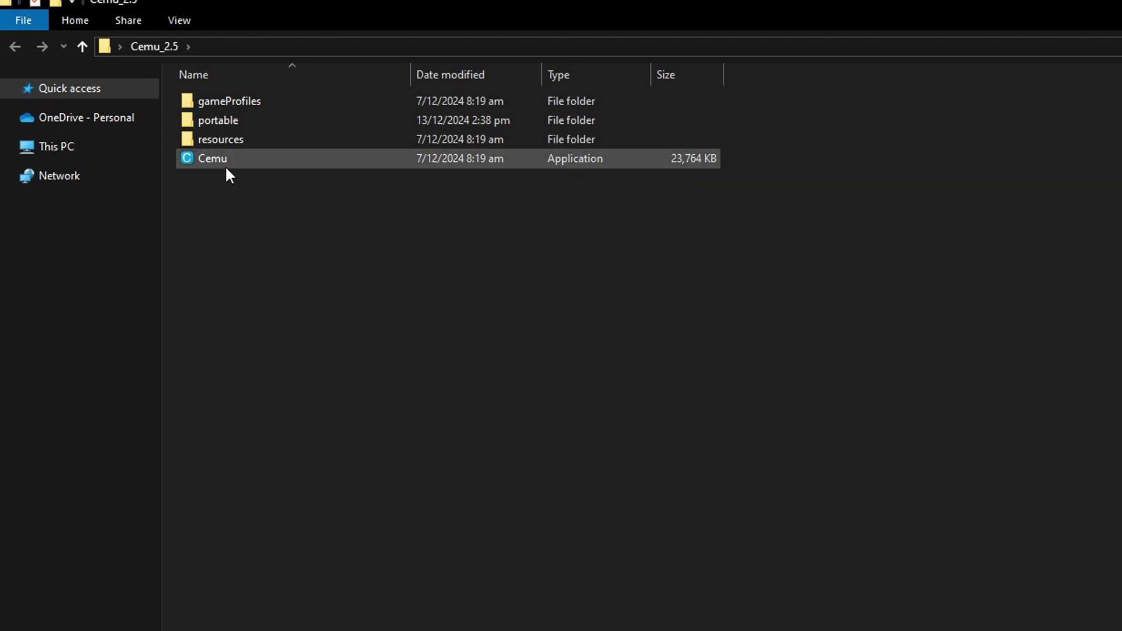
click(254, 160)
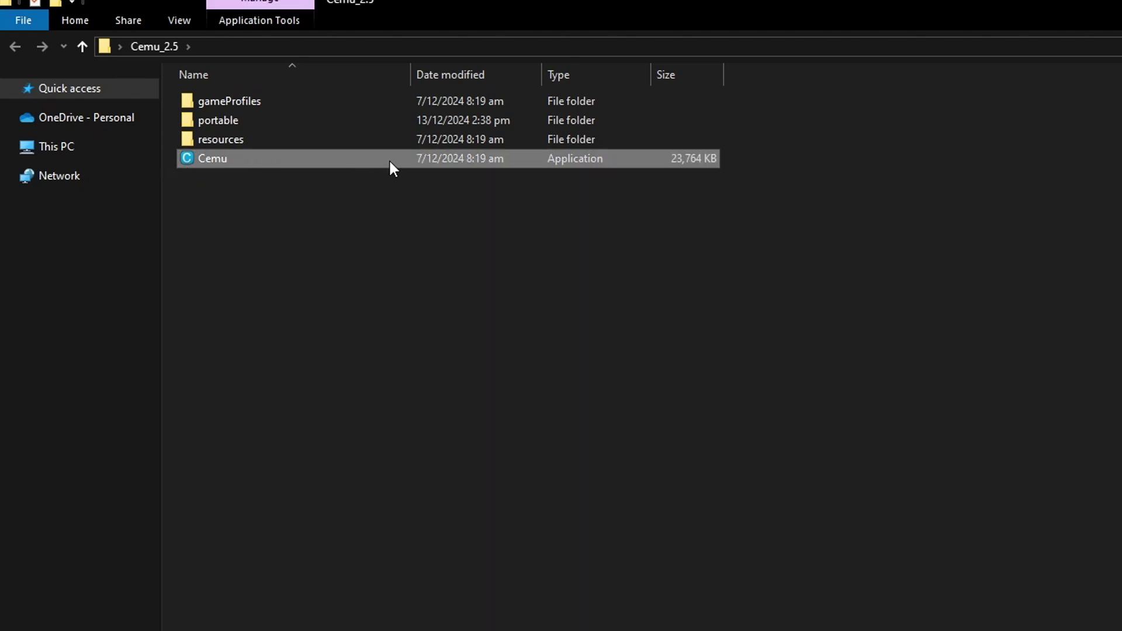
Launch Cemu.exe and create a new folder named 'games' inside Cemu_2.5
double_click(250, 158)
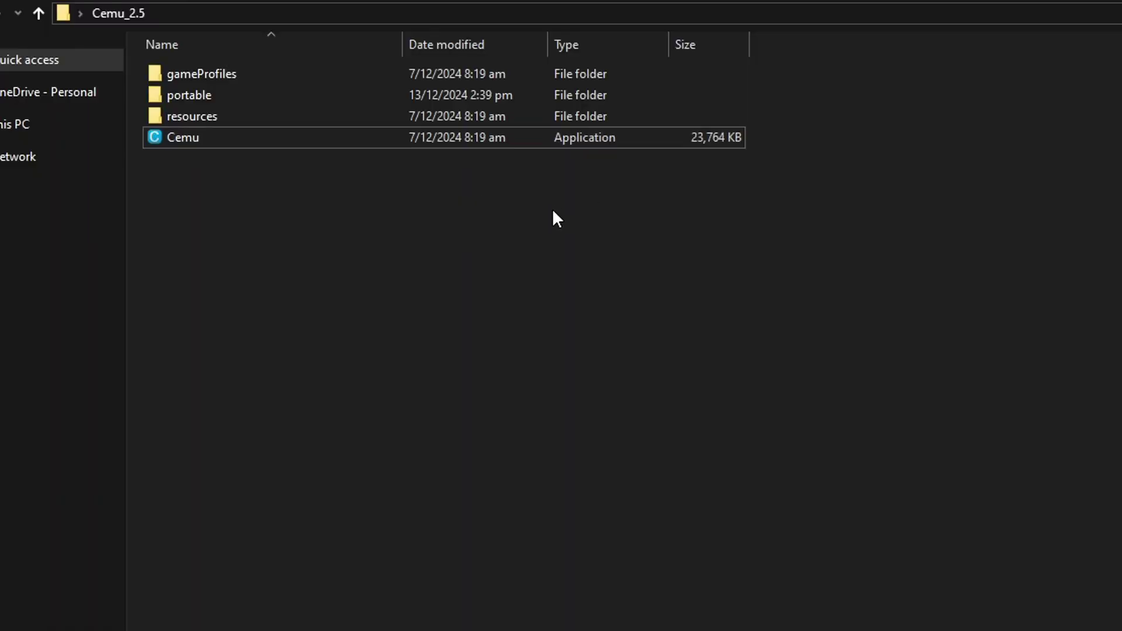
right_click(573, 213)
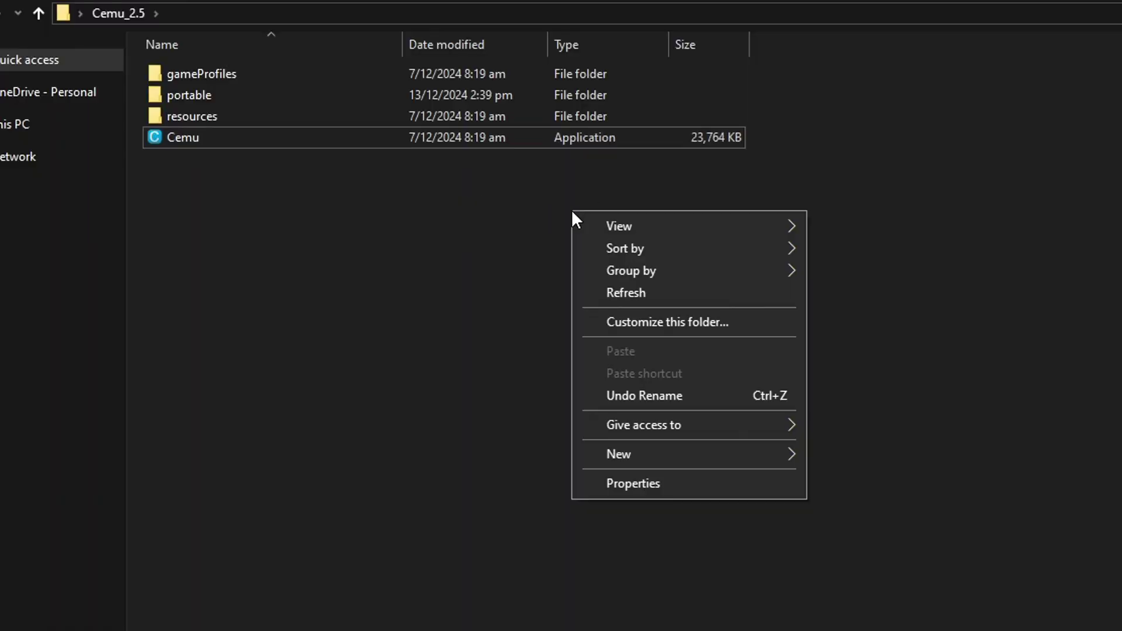
mouse_move(661, 456)
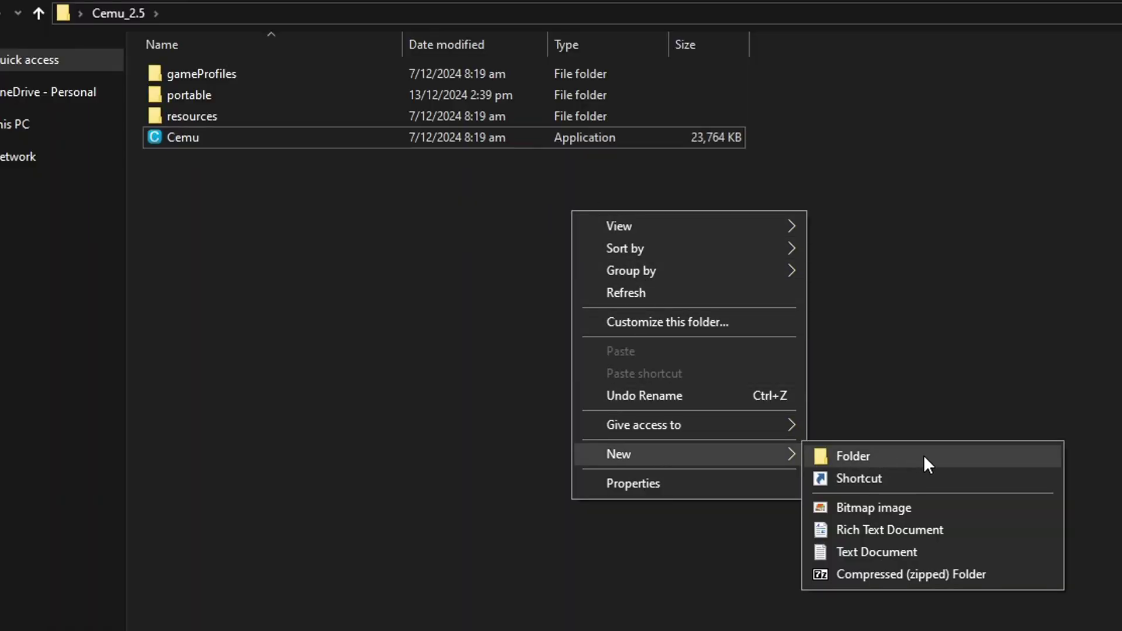
click(895, 460)
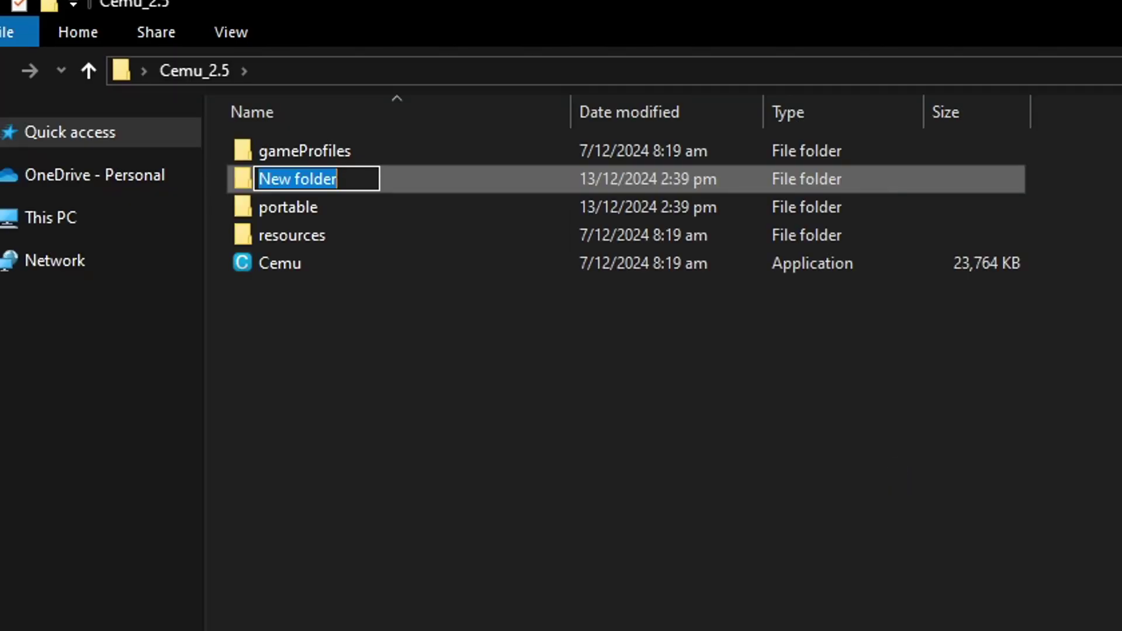
text(games)
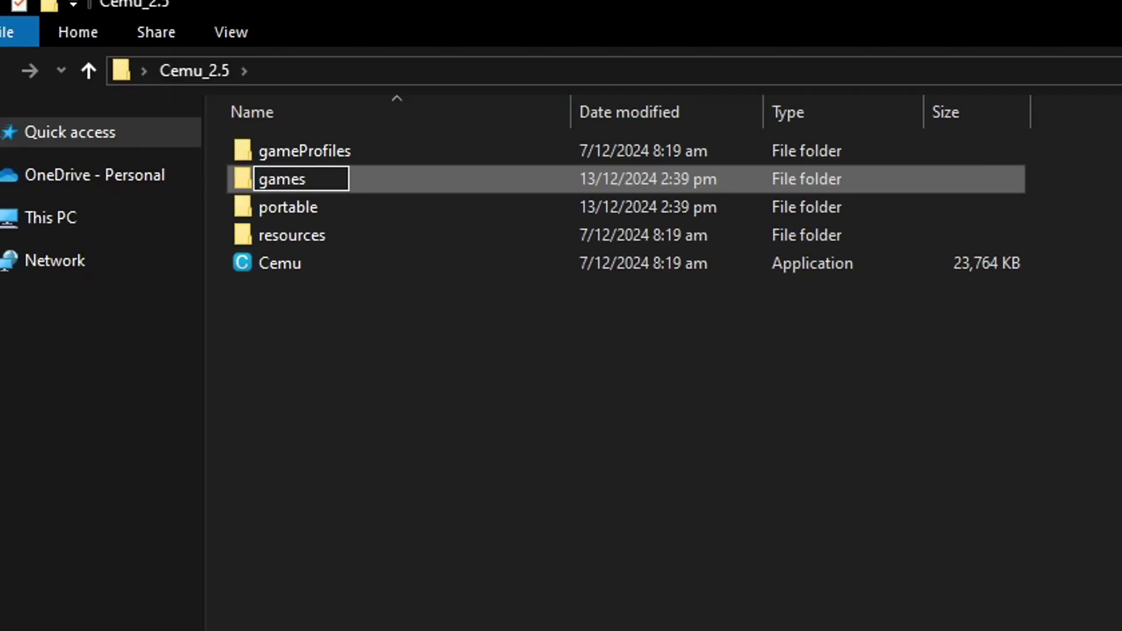
key(Return)
click(196, 410)
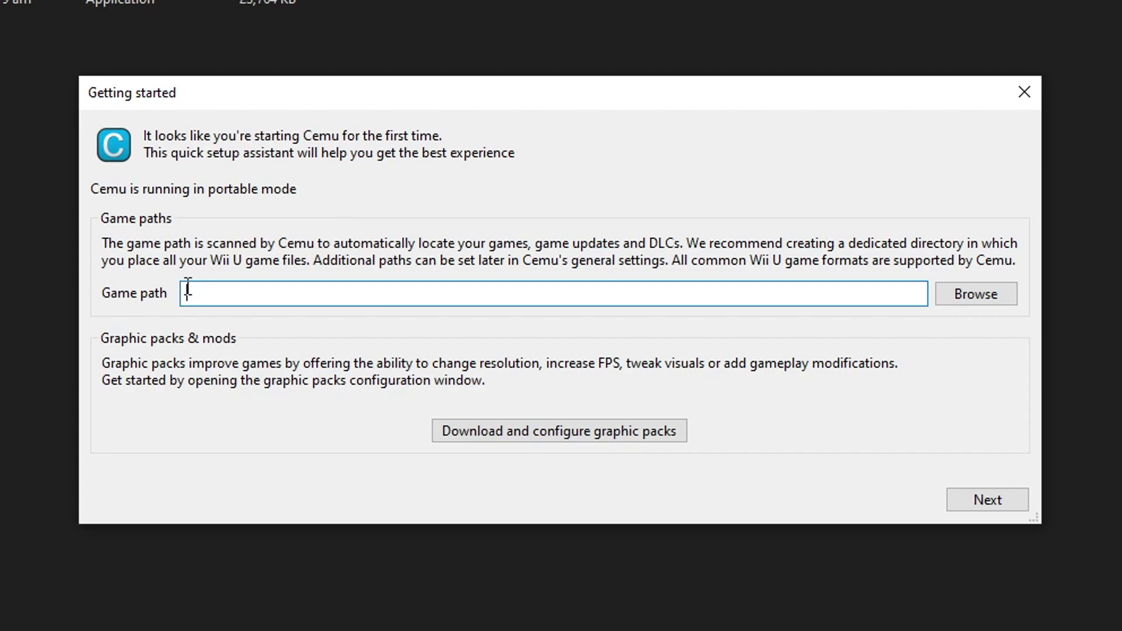
Browse to the Cemu_2.5 games folder and select it as Cemu's game path
click(971, 301)
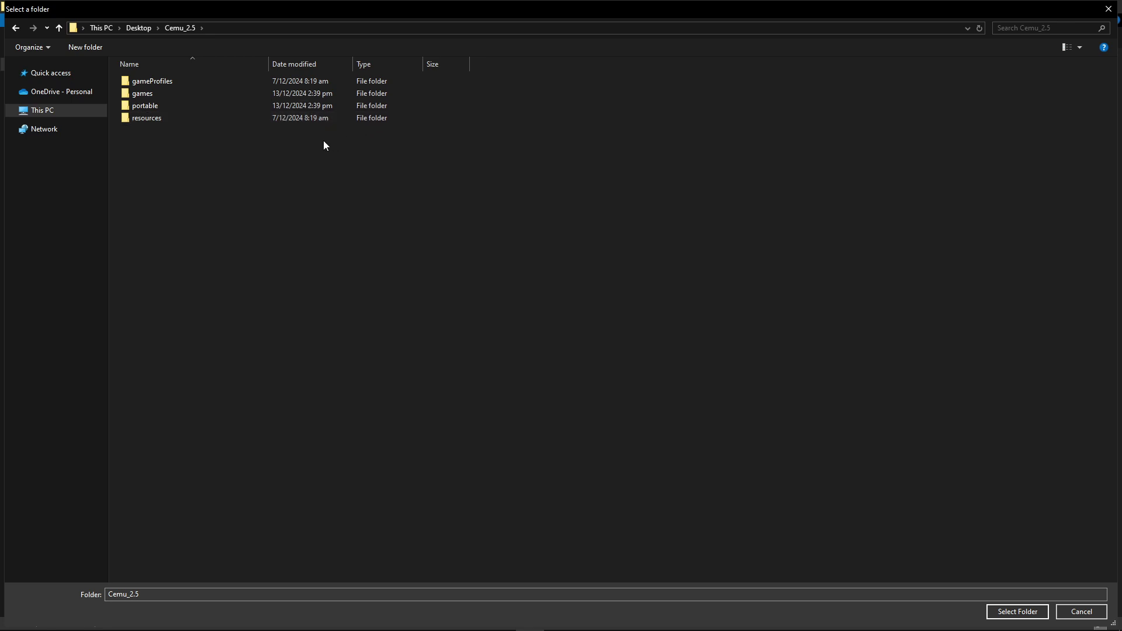
click(147, 97)
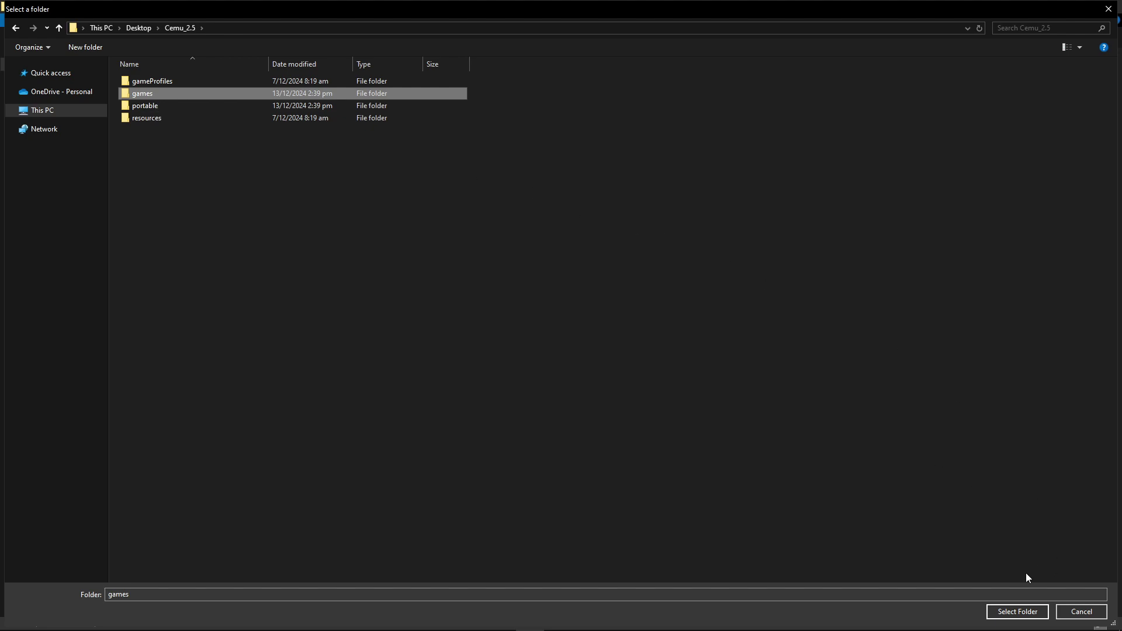
click(1018, 614)
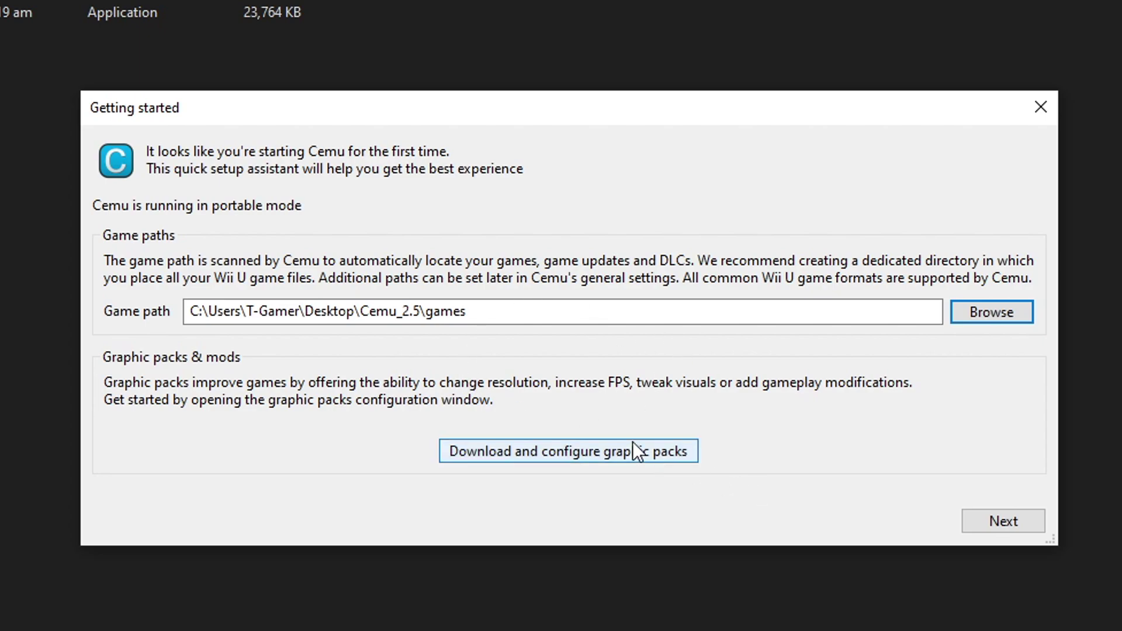
Download the community graphic packs and reposition the Graphic packs window
click(567, 454)
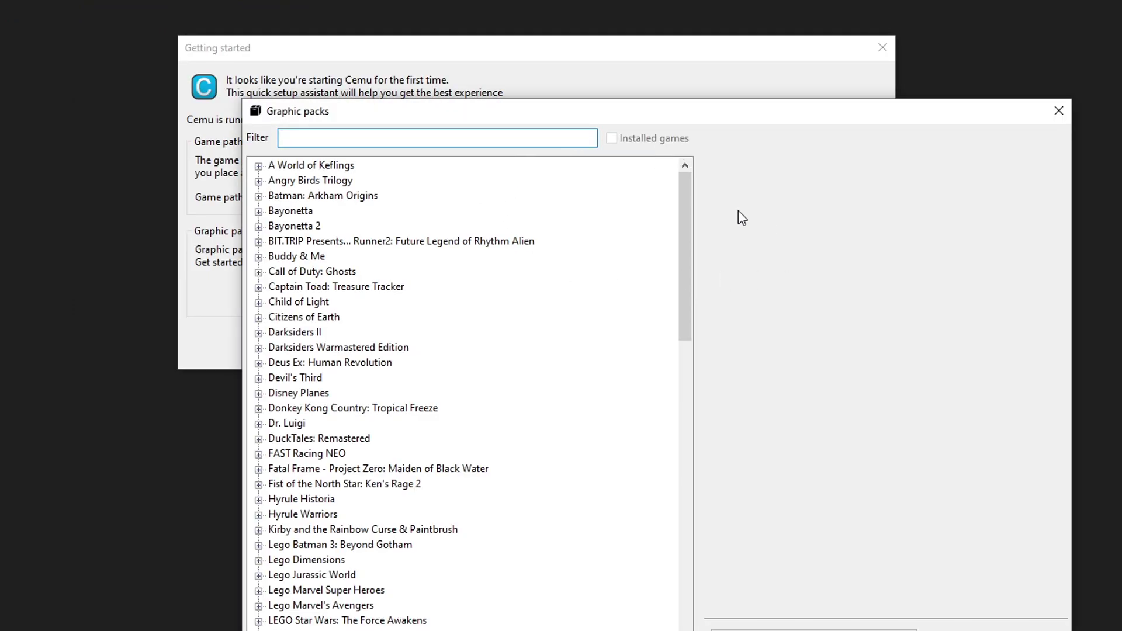
drag(608, 120, 507, 79)
mouse_move(584, 150)
mouse_down()
mouse_move(598, 342)
mouse_move(595, 152)
mouse_up()
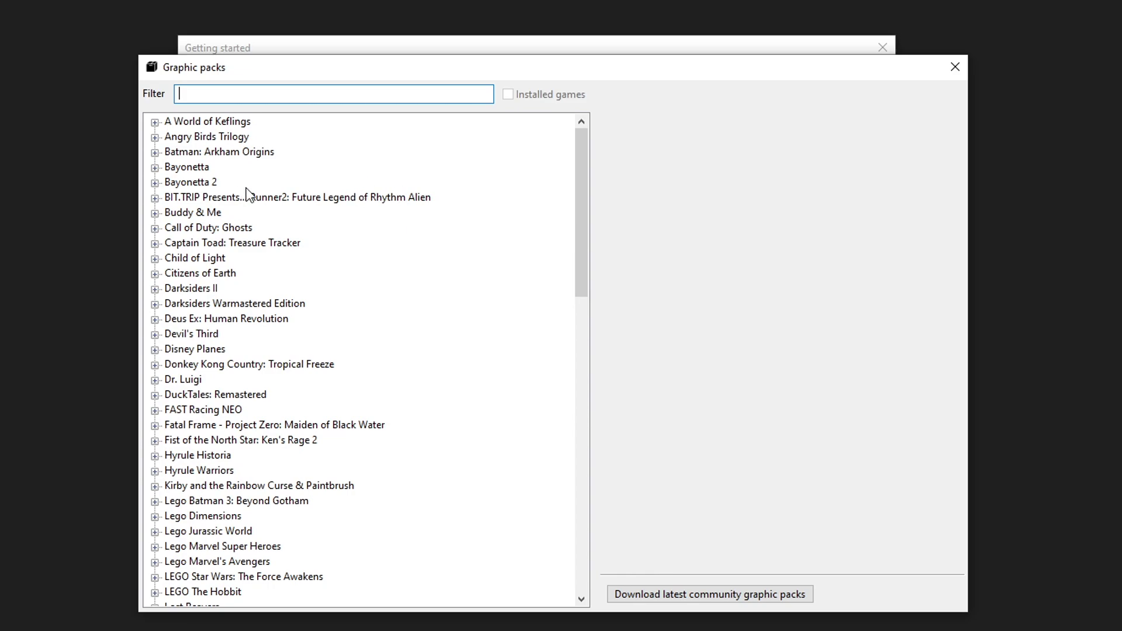
Expand and collapse Bayonetta 2 and its Mods group, then close the Graphic packs window
click(155, 183)
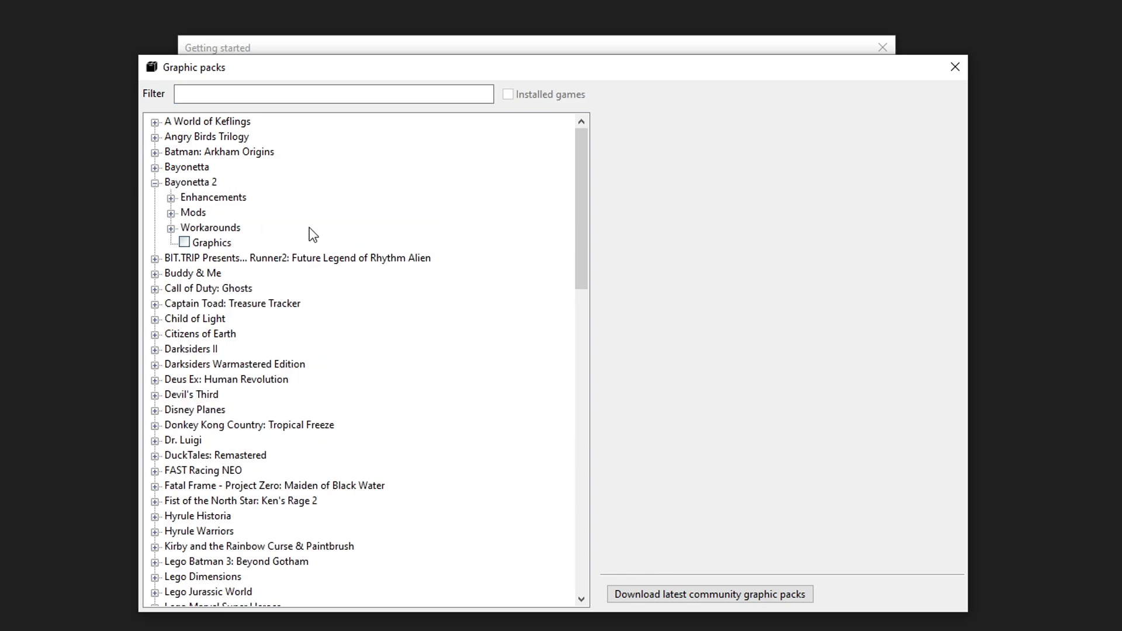
click(170, 213)
click(170, 213)
click(154, 183)
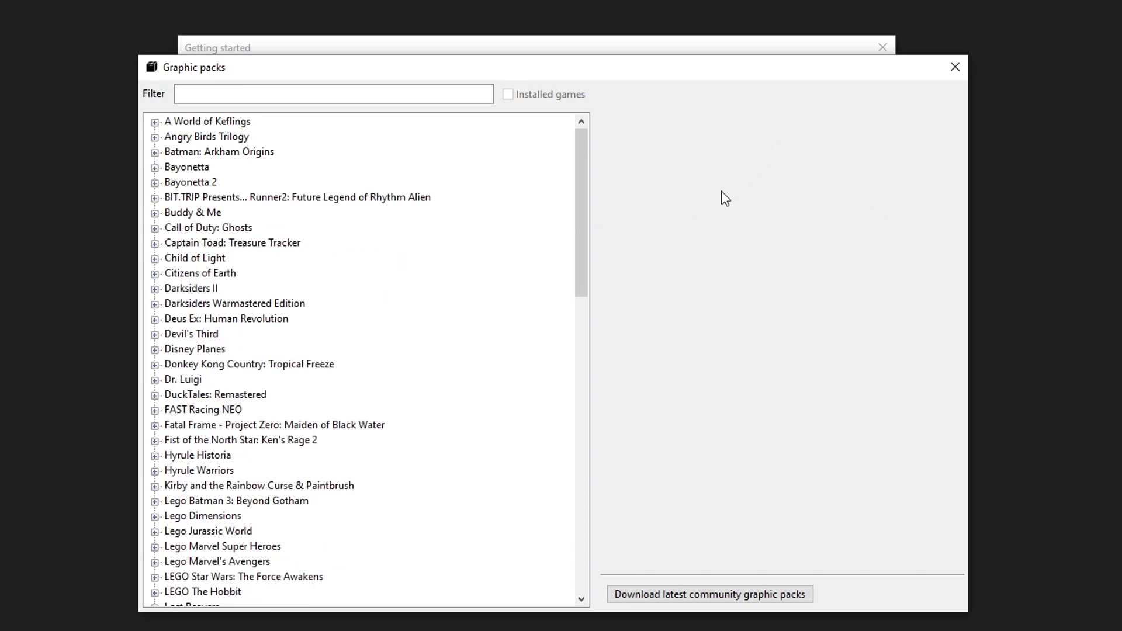
click(955, 67)
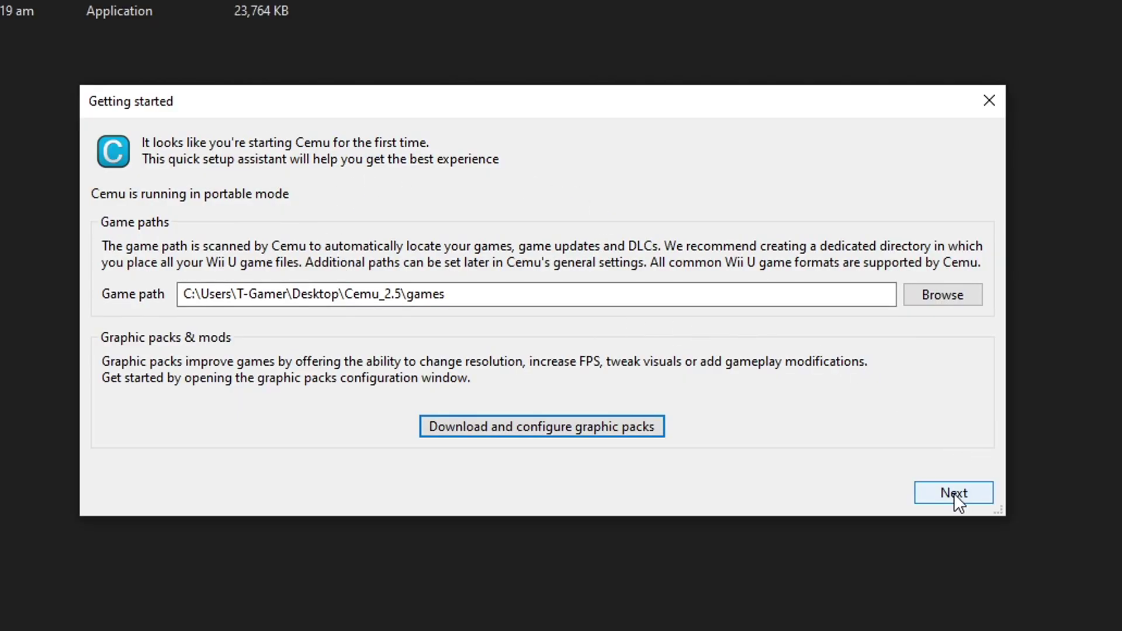
Advance to the input step, open Configure input for Controller 1, and dismiss the warning
click(957, 502)
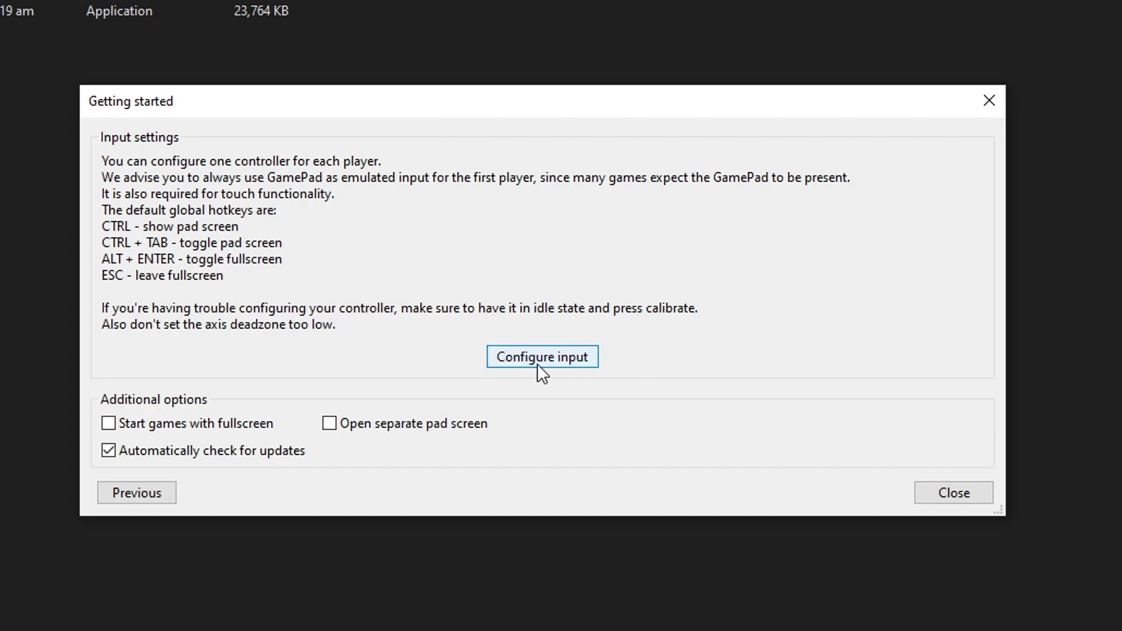
click(563, 359)
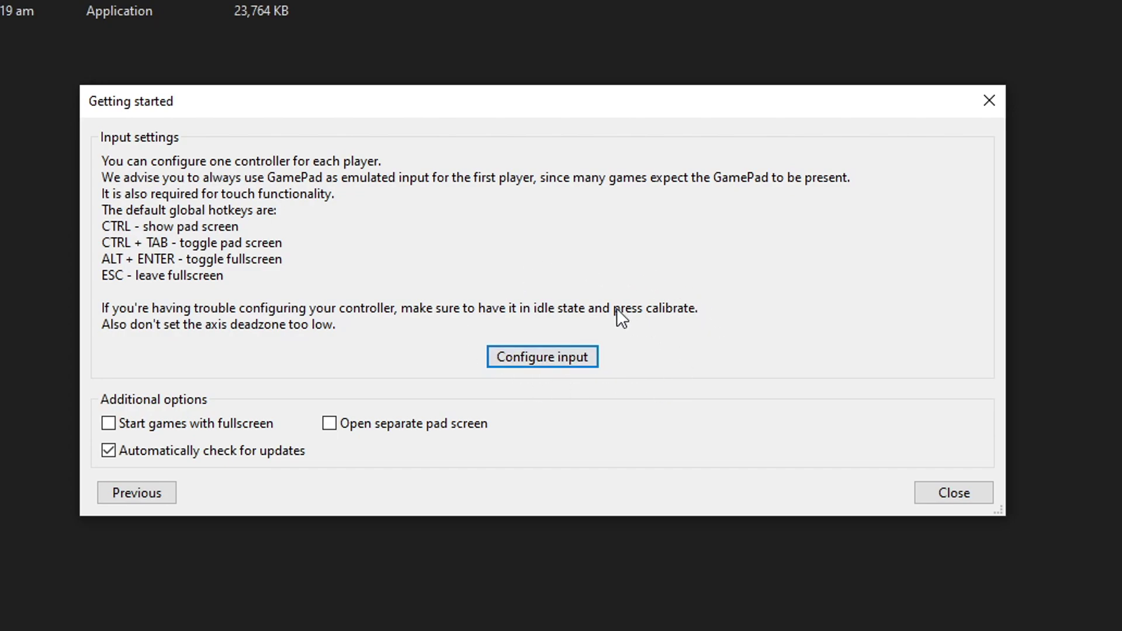
click(549, 360)
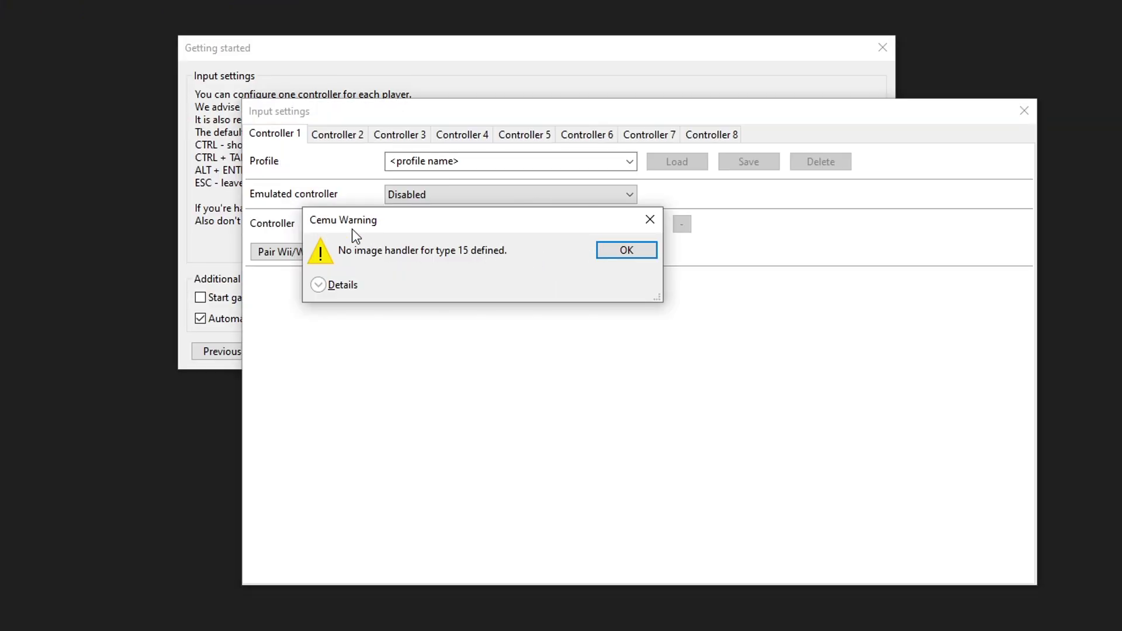
click(620, 253)
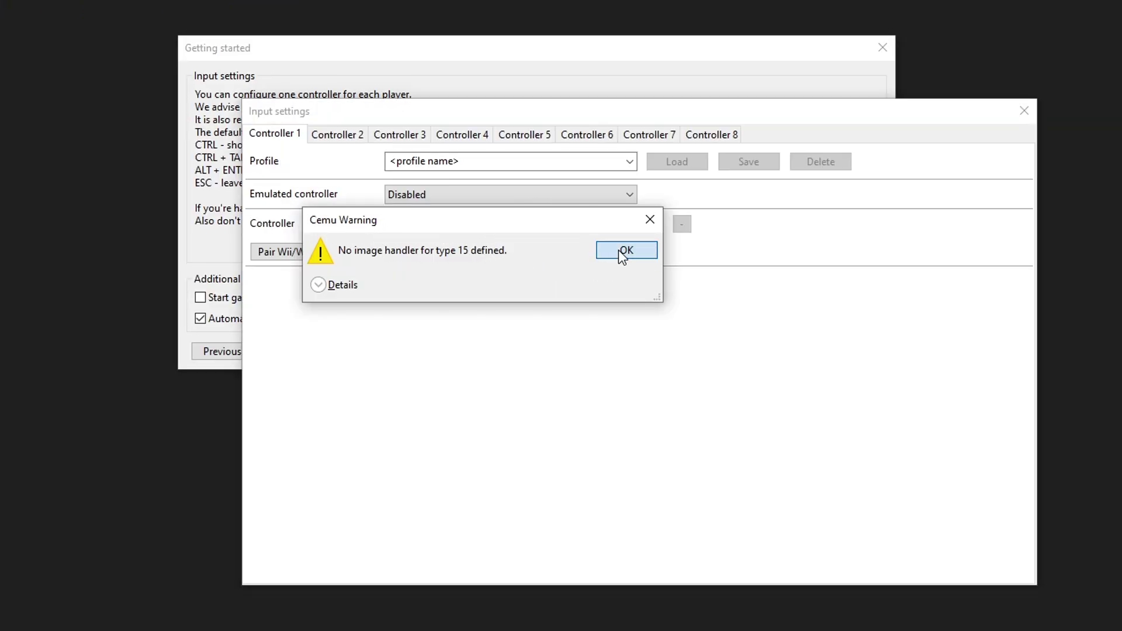